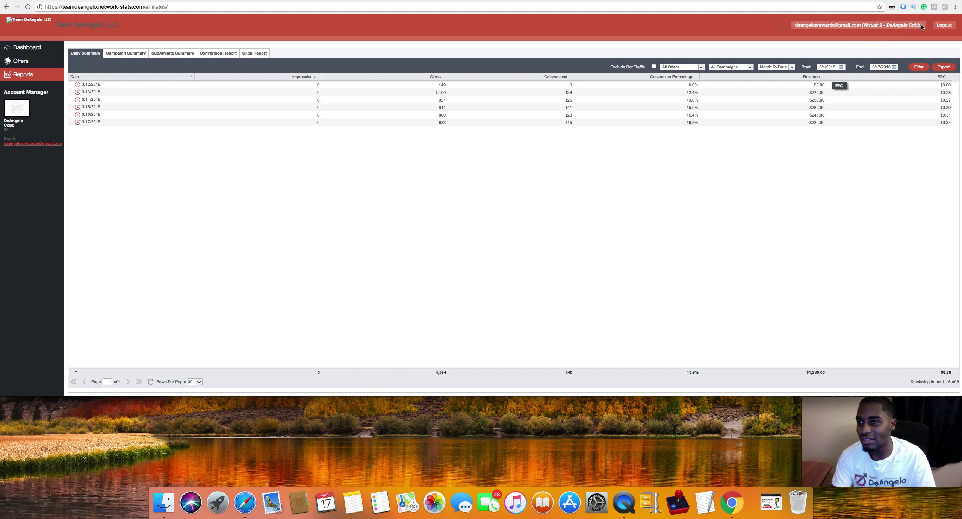
# Switch from the daily earnings report to the YouTube AutoPilot Method video tab.
pyautogui.hotkey('ctrl', 'Tab')
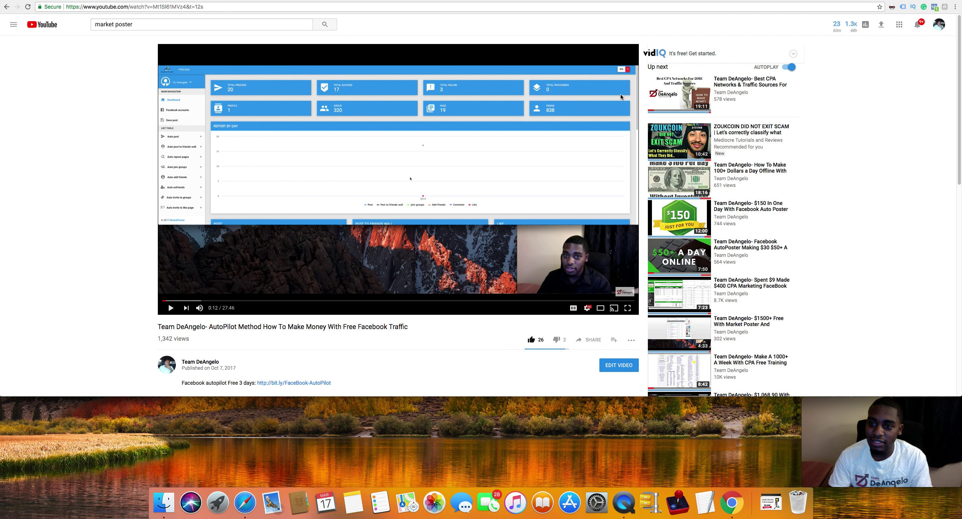
# Switch from the AutoPilot Method video to the Market Poster auto post tab.
pyautogui.hotkey('ctrl', 'Tab')
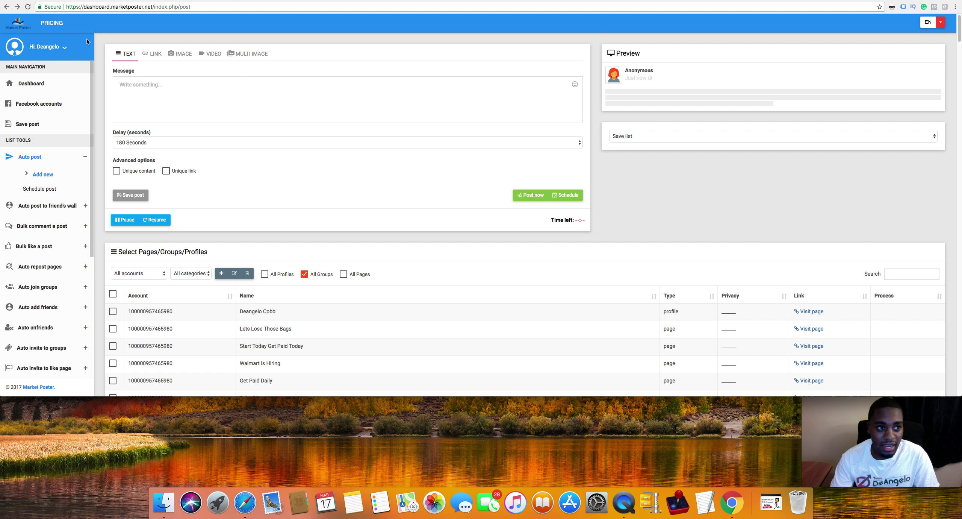
# Open Market Poster's PRICING page with the $19.99 Life Time Membership plan.
pyautogui.click(58, 25)
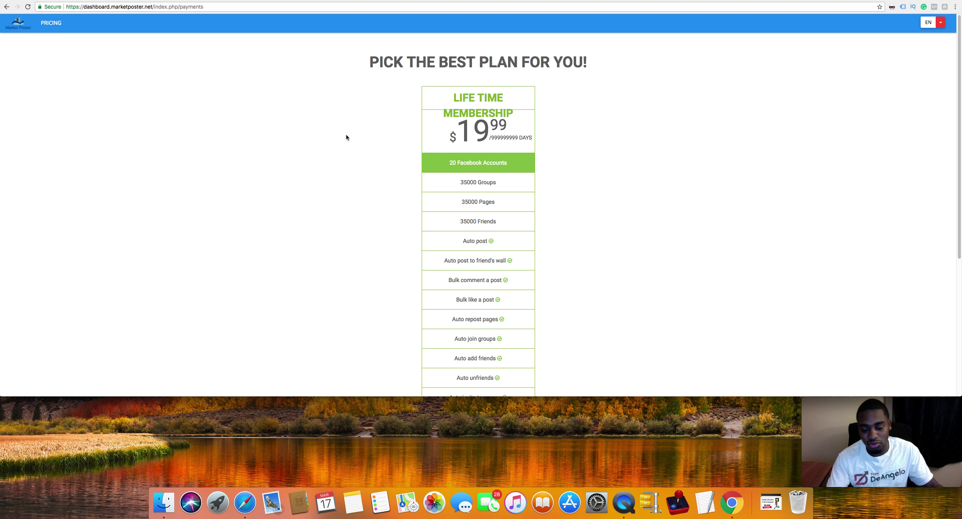
# Go back from the pricing page to Market Poster's auto post page.
pyautogui.click(6, 7)
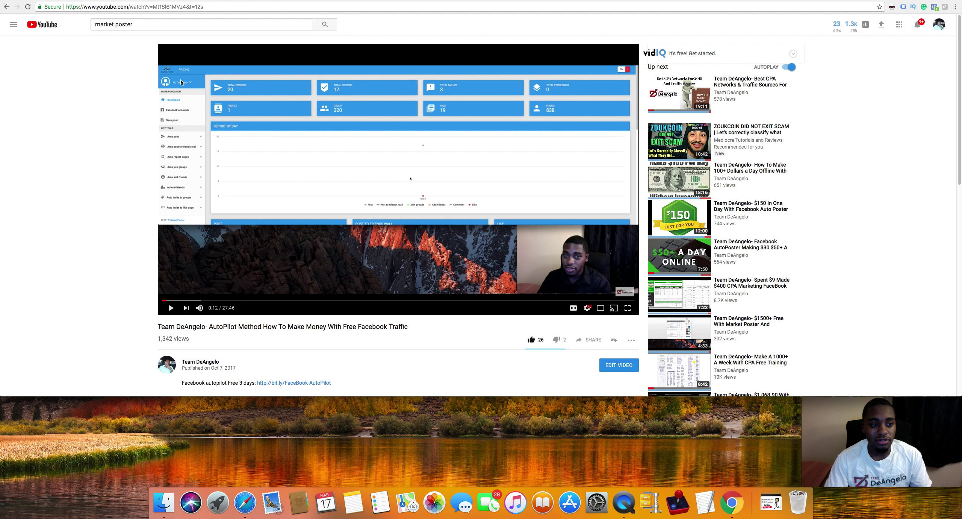
# Search YouTube for 'link breaker', then go back to the AutoPilot Method video.
pyautogui.tripleClick(150, 22)
pyautogui.write('link br')
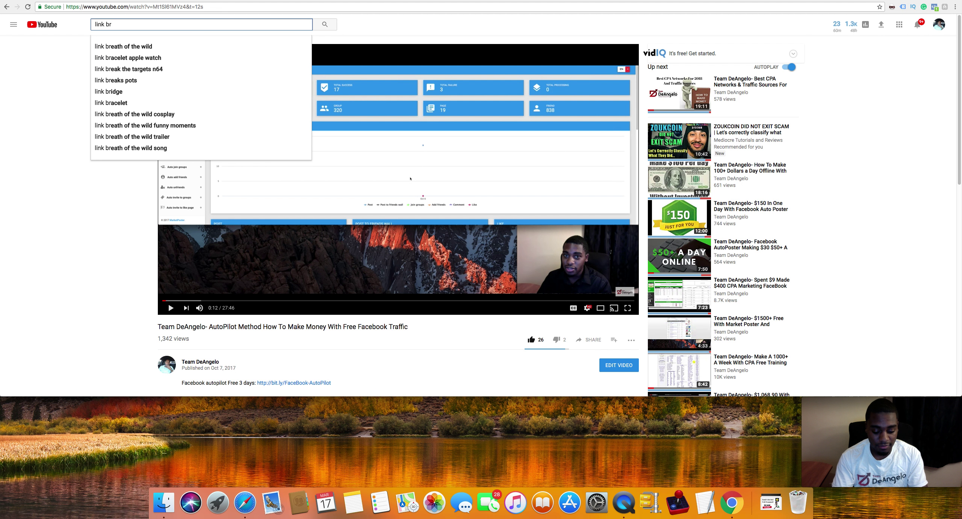
pyautogui.press('BackSpace')
pyautogui.write('ea')
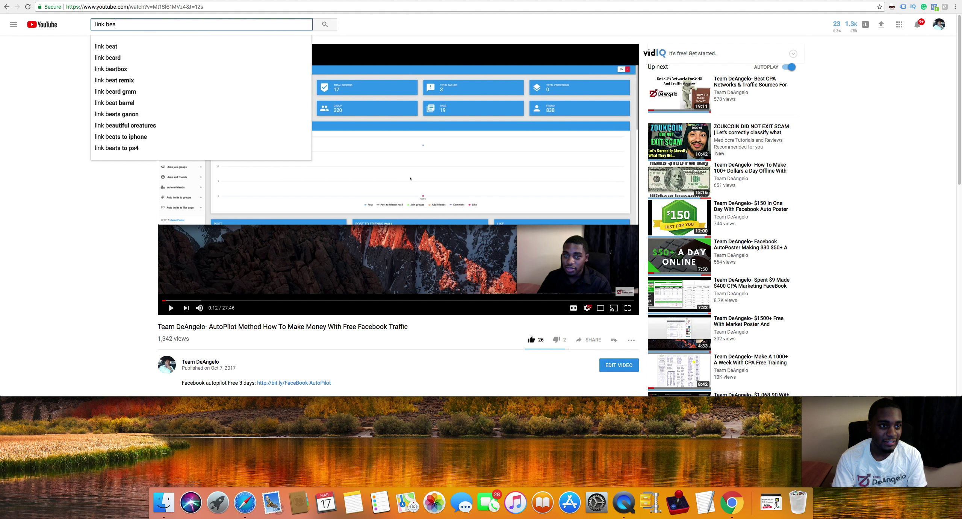
pyautogui.press('BackSpace')
pyautogui.press('BackSpace')
pyautogui.write('reaker')
pyautogui.press('Return')
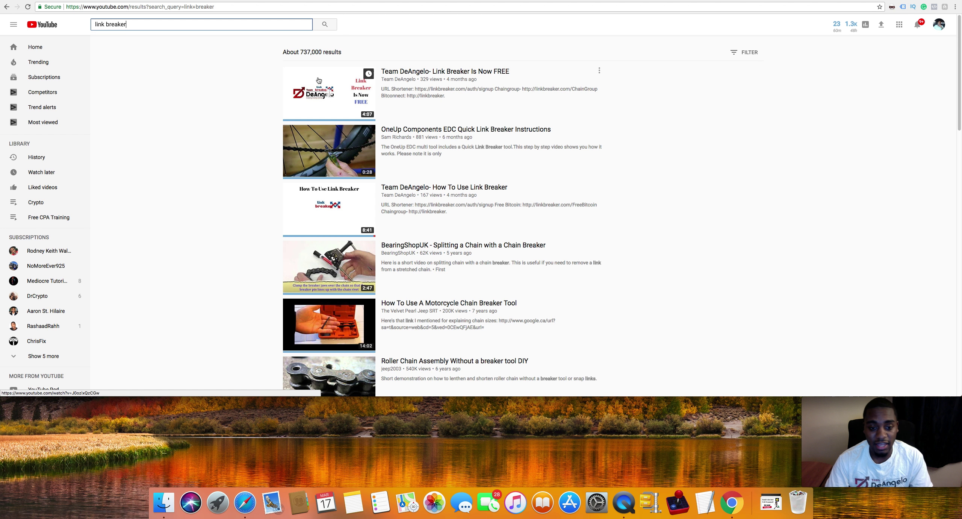
pyautogui.click(6, 7)
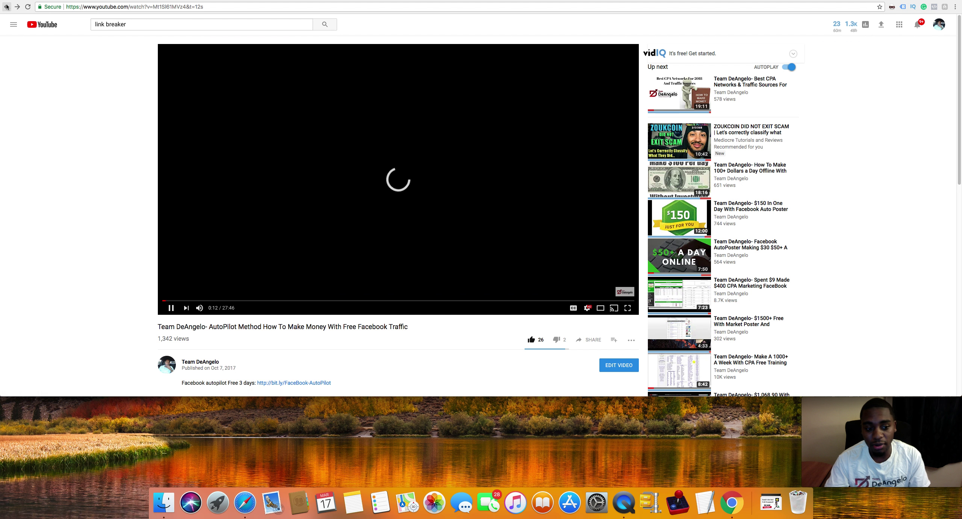
# Pause the AutoPilot Method video at 0:12.
pyautogui.click(297, 98)
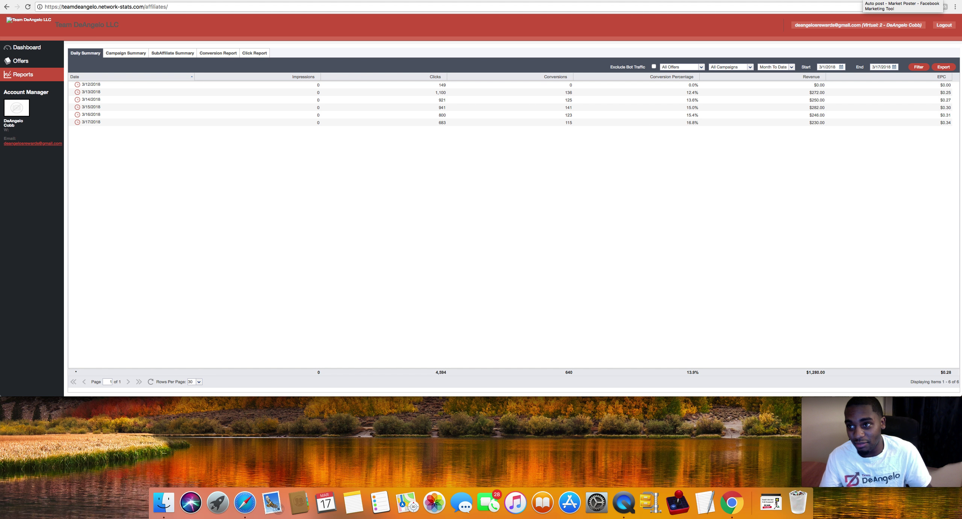
# Move from the stats report through the Market Poster tab to the YouTube video tab.
pyautogui.click(902, 6)
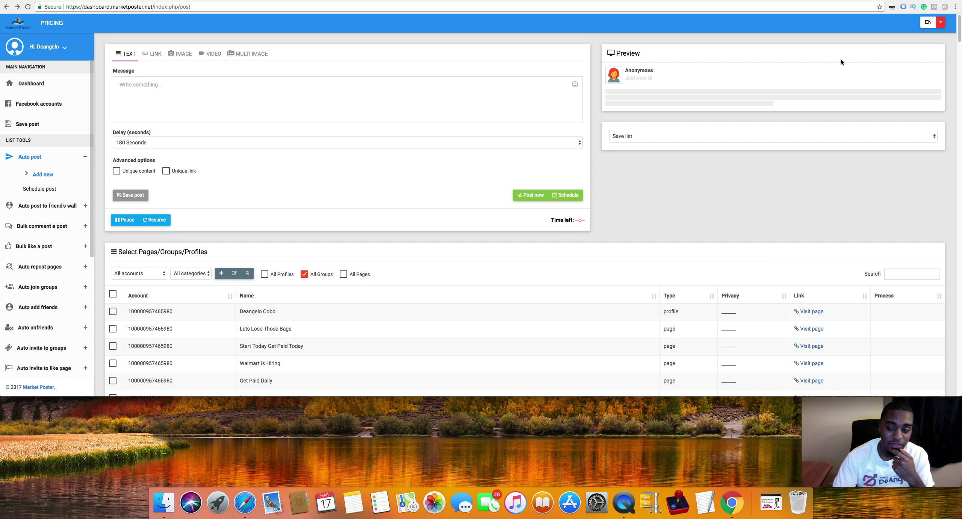
pyautogui.hotkey('ctrl', 'Tab')
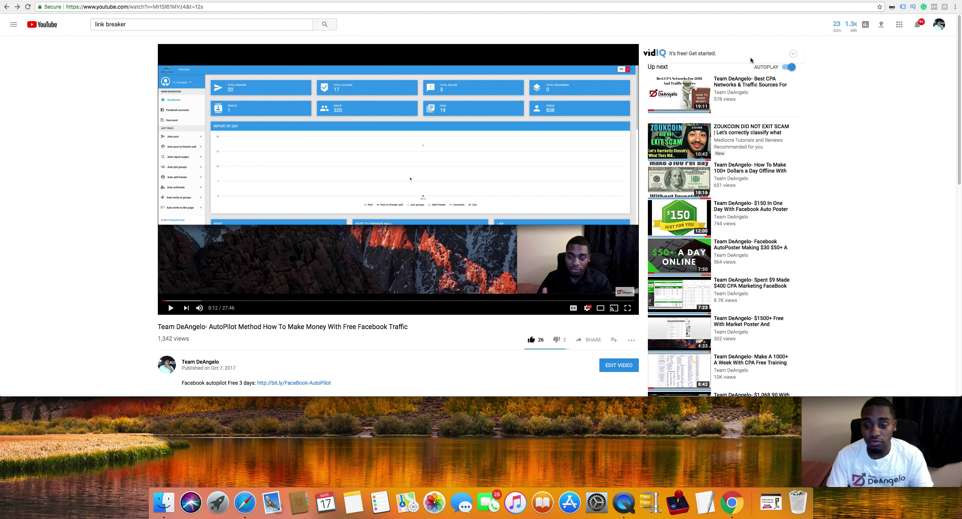
pyautogui.hotkey('ctrl', 'Tab')
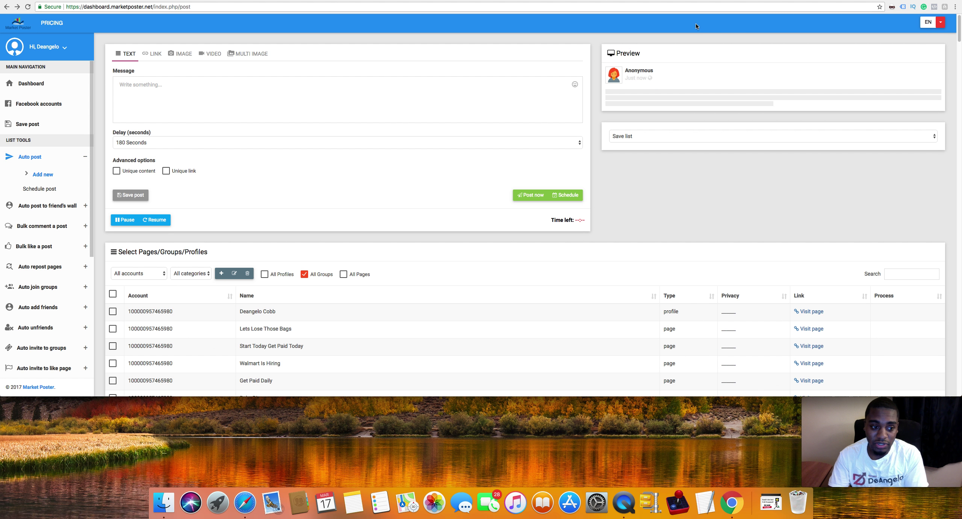
# Run a Market Poster Facebook Group search for the keyword 'work from home'.
pyautogui.scroll(-5, 94, 196)
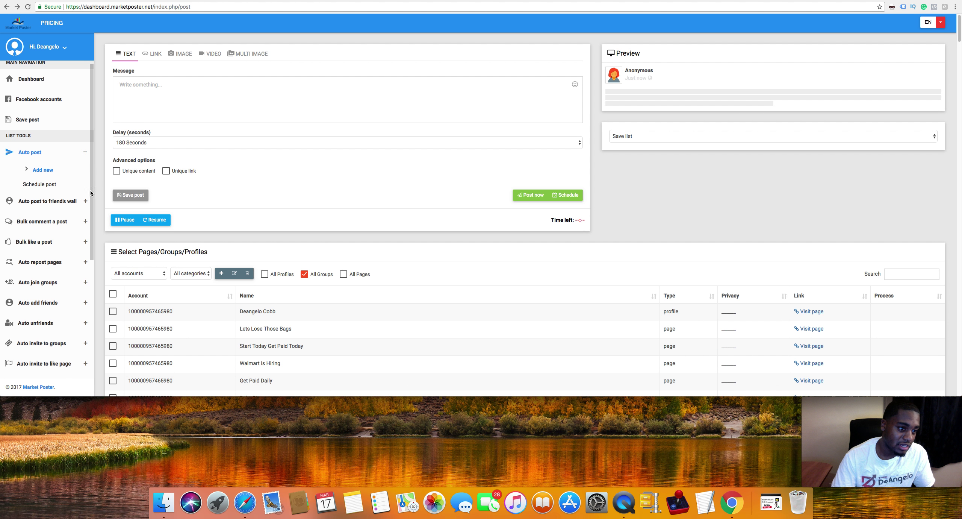
pyautogui.scroll(-4, 90, 244)
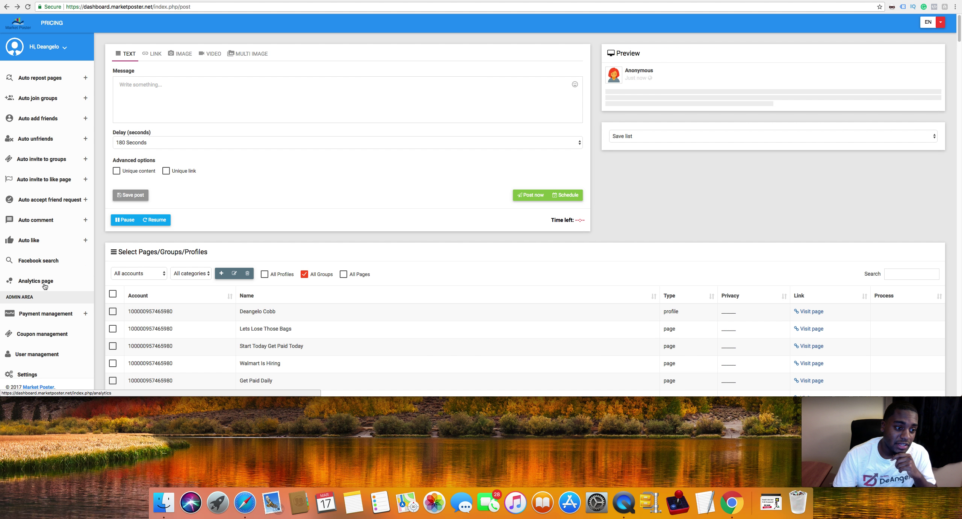
pyautogui.click(57, 261)
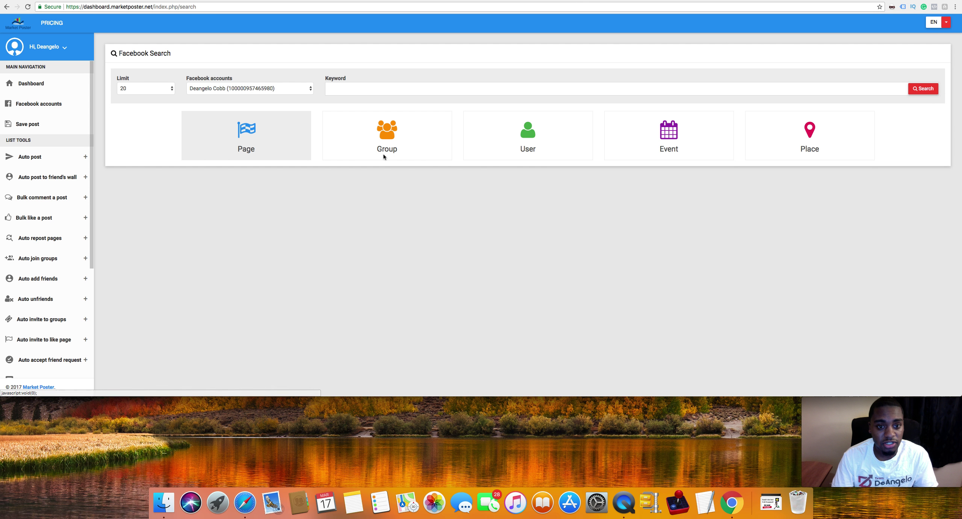
pyautogui.click(384, 156)
pyautogui.click(406, 92)
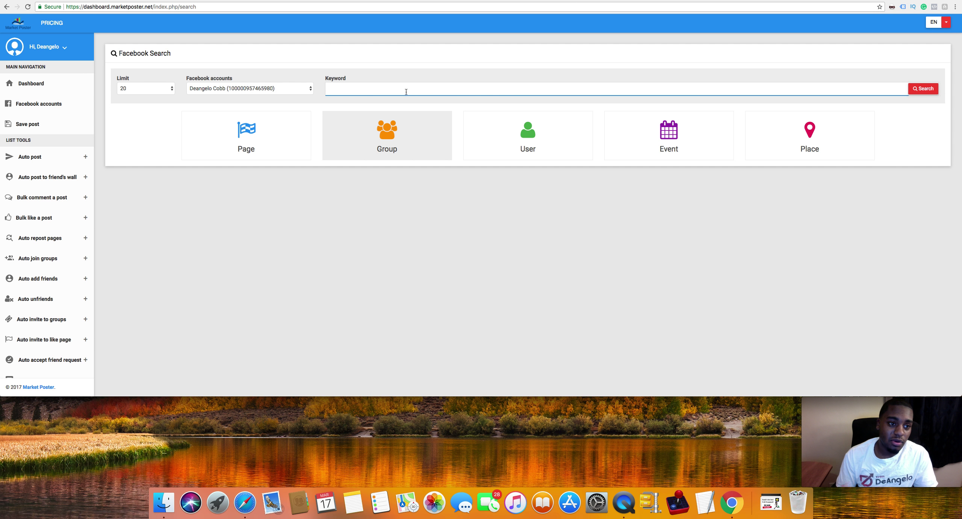
pyautogui.write('work from home')
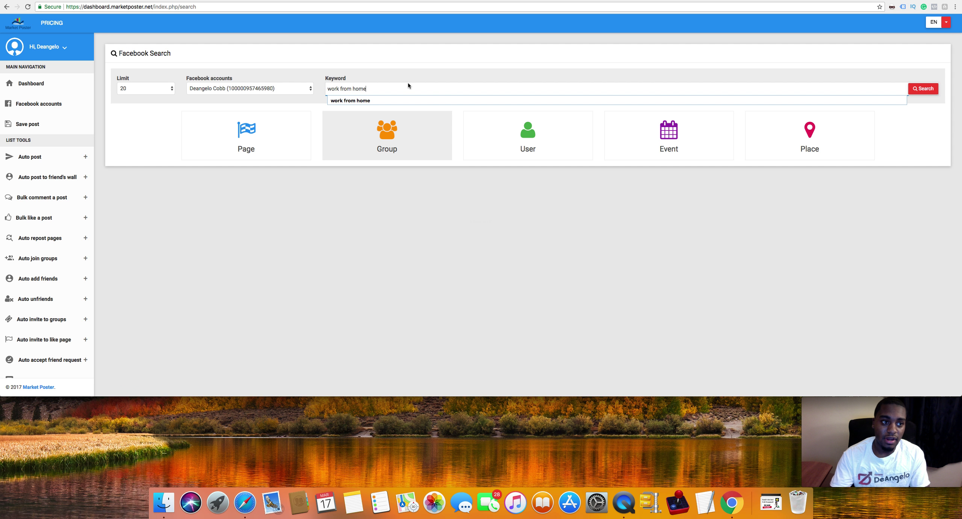
pyautogui.press('Return')
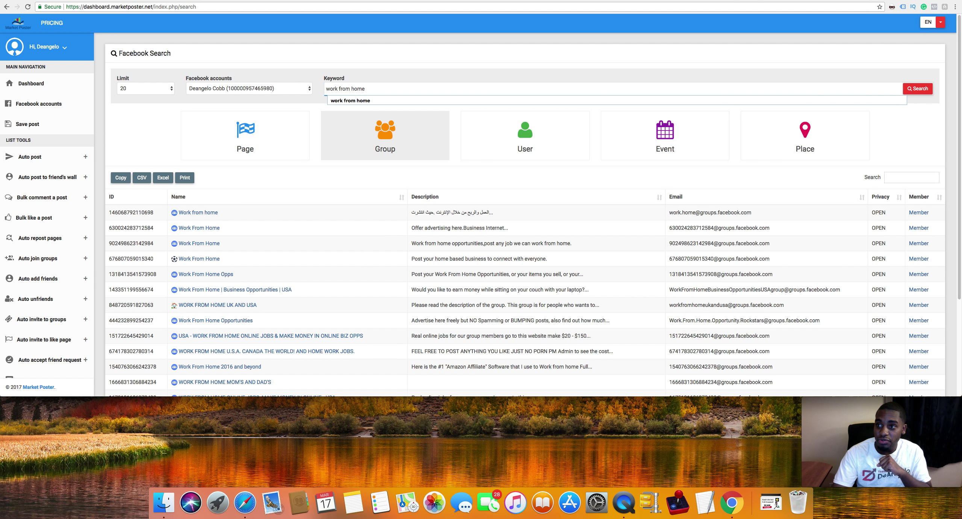
# Leave the work-from-home group results for the YouTube AutoPilot Method video tab.
pyautogui.press('super+bracketleft')
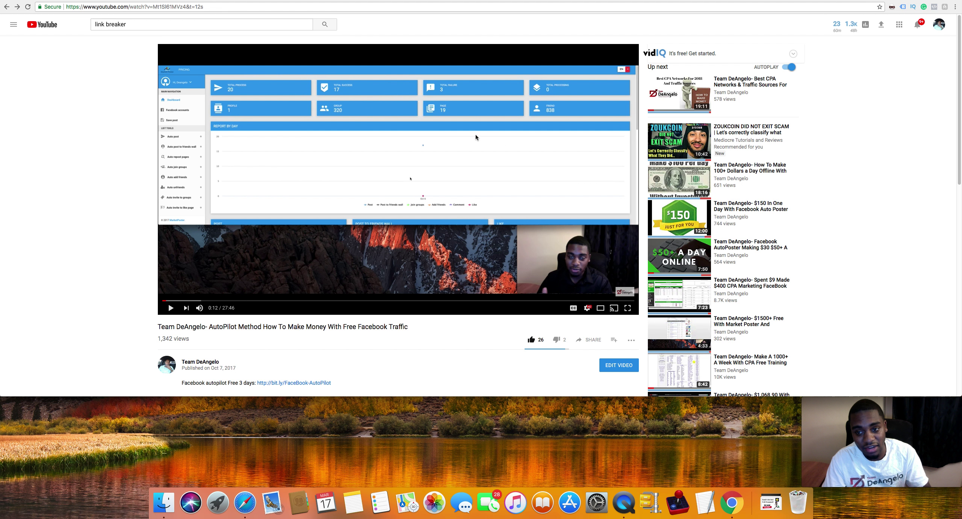
# Replace the 'link breaker' YouTube search with 'free cpa training' and run it.
pyautogui.tripleClick(266, 23)
pyautogui.write('free cpa ')
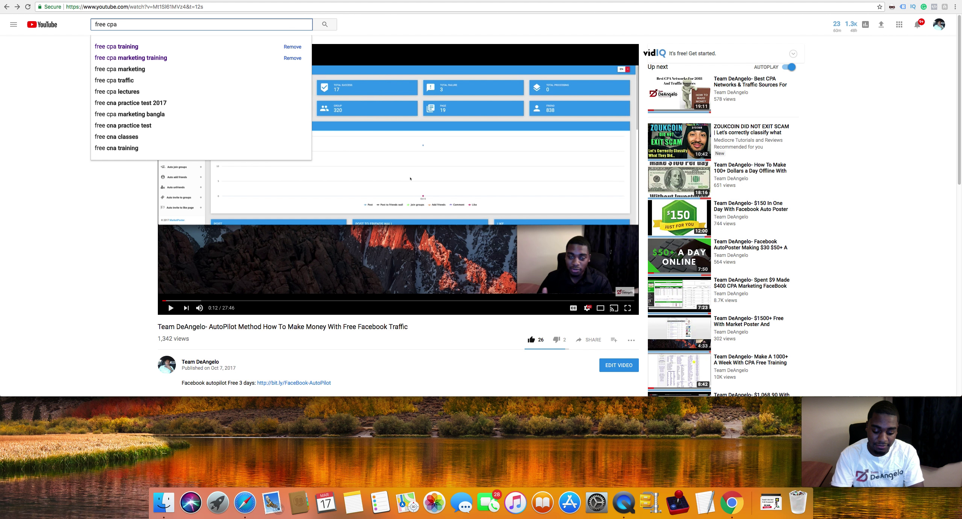
pyautogui.write('training')
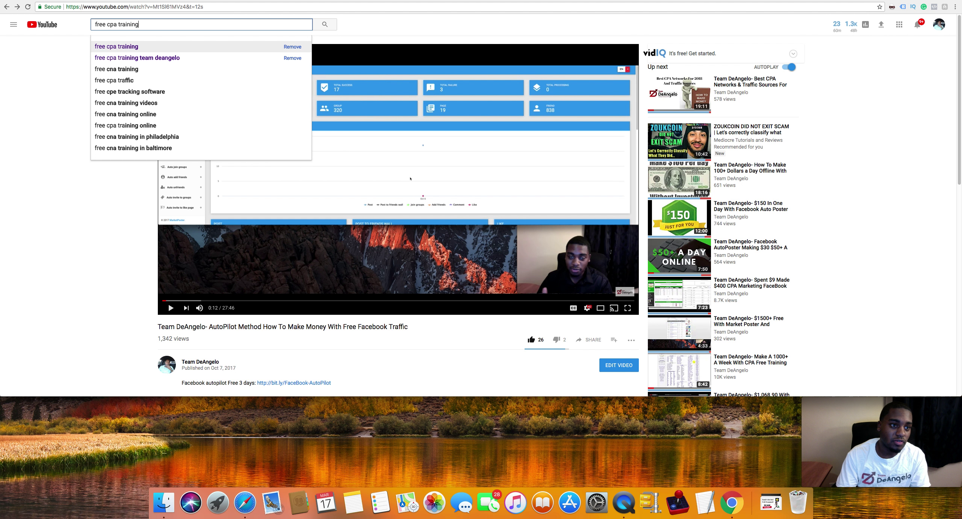
pyautogui.press('Return')
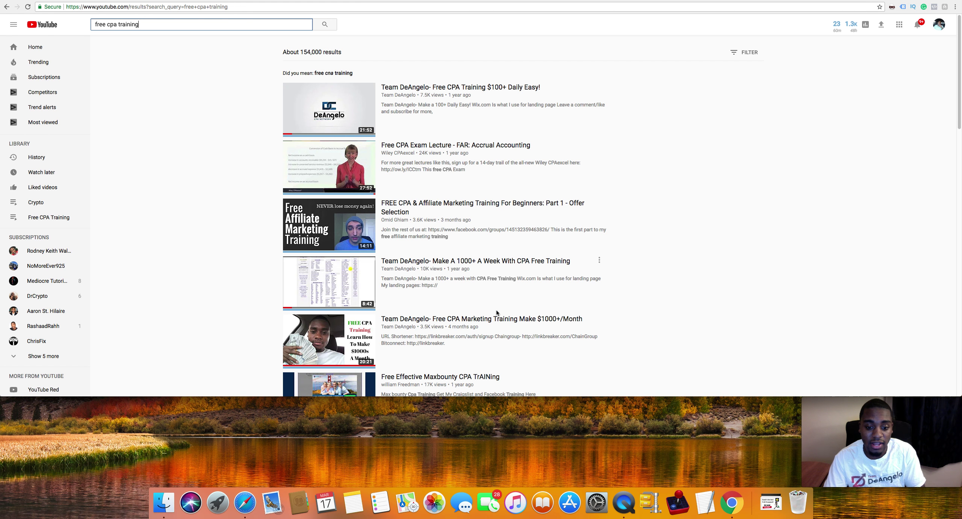
# Play the 'Free CPA Marketing Training Make $1000+/Month' video from the results and pause it at 10:42.
pyautogui.click(453, 325)
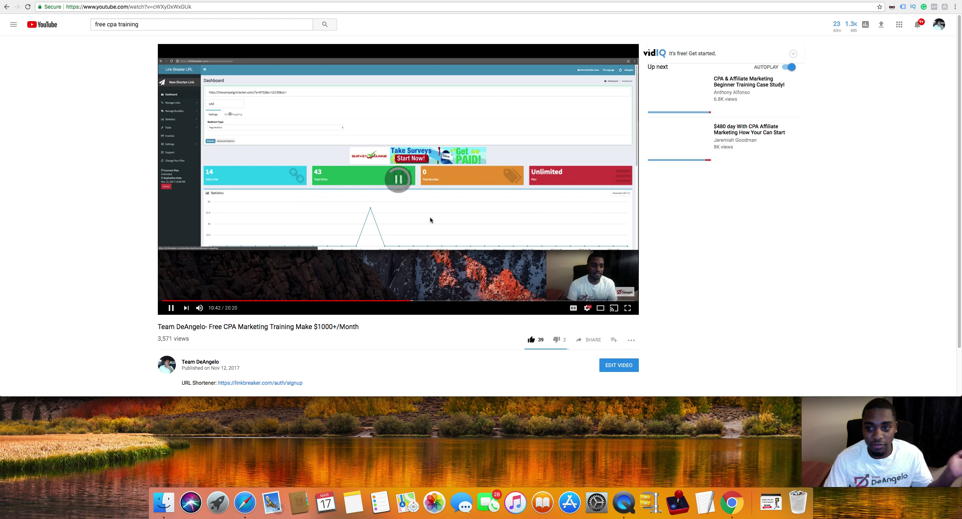
pyautogui.click(430, 219)
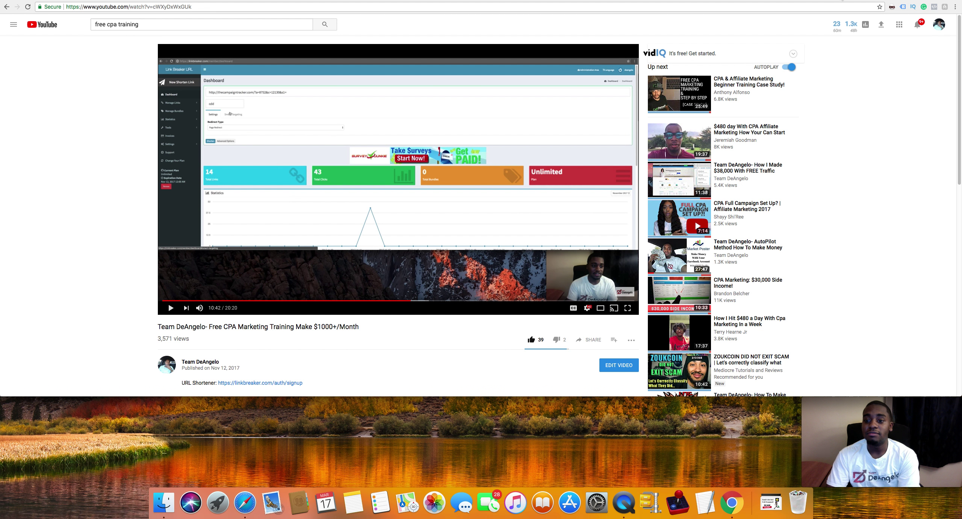
# Switch from the YouTube video to the network-stats affiliates earnings report tab.
pyautogui.hotkey('ctrl', 'Tab')
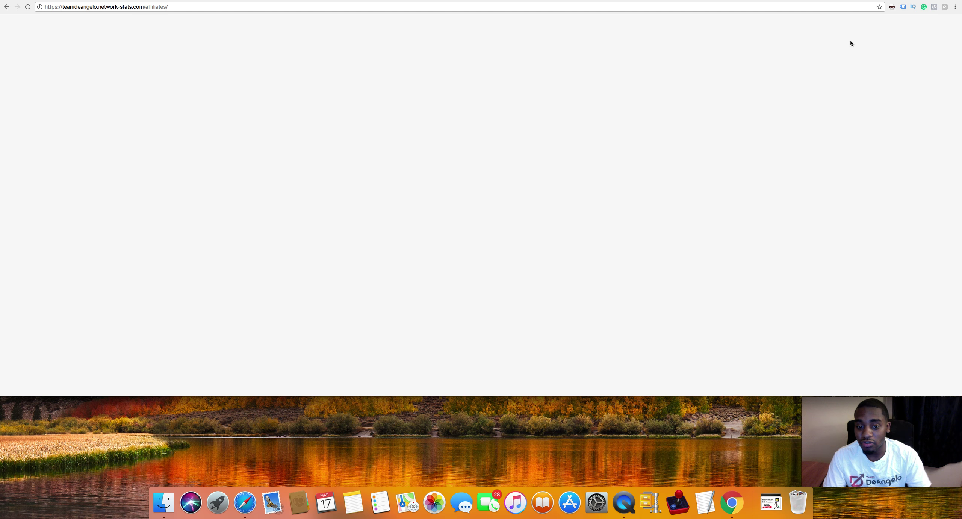